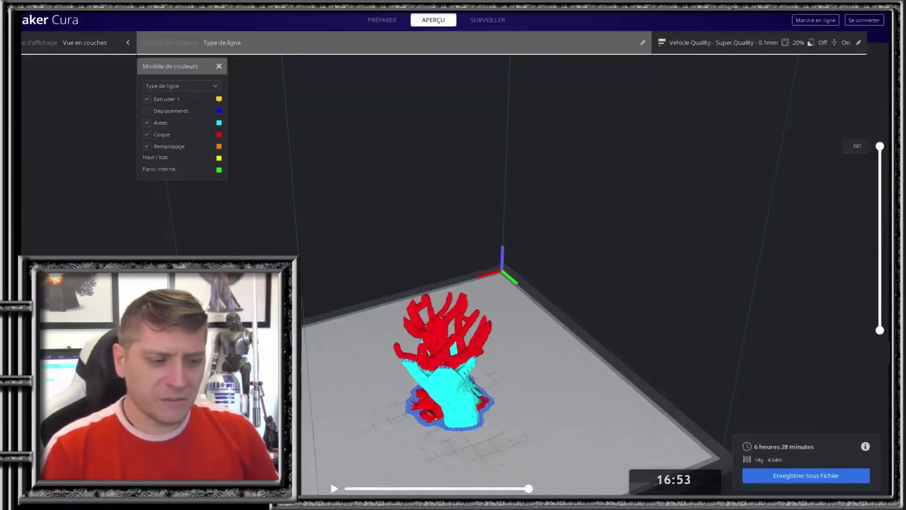
# Examine the sliced tree model from all sides, checking where the supports and raft surround its trunk and branches
pyautogui.moveTo(520, 302); pyautogui.dragTo(600, 262, button='right')
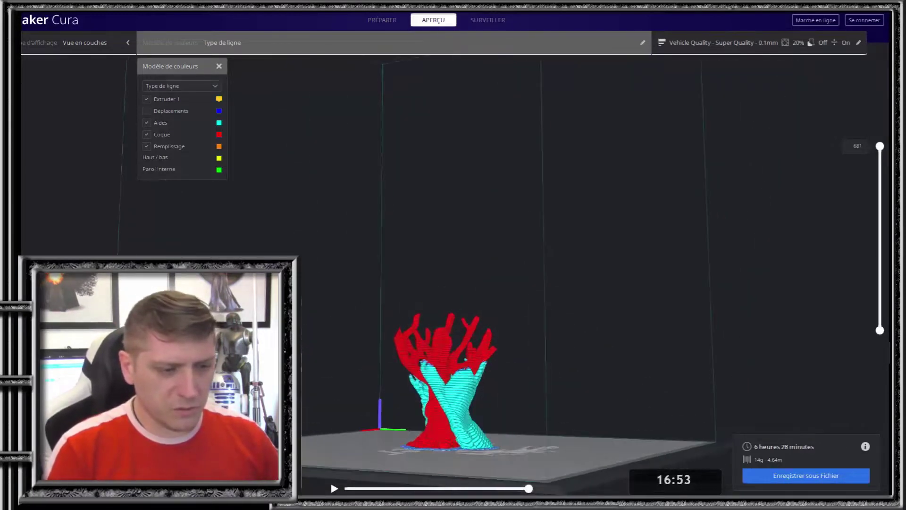
pyautogui.moveTo(520, 283); pyautogui.dragTo(637, 372, button='right')
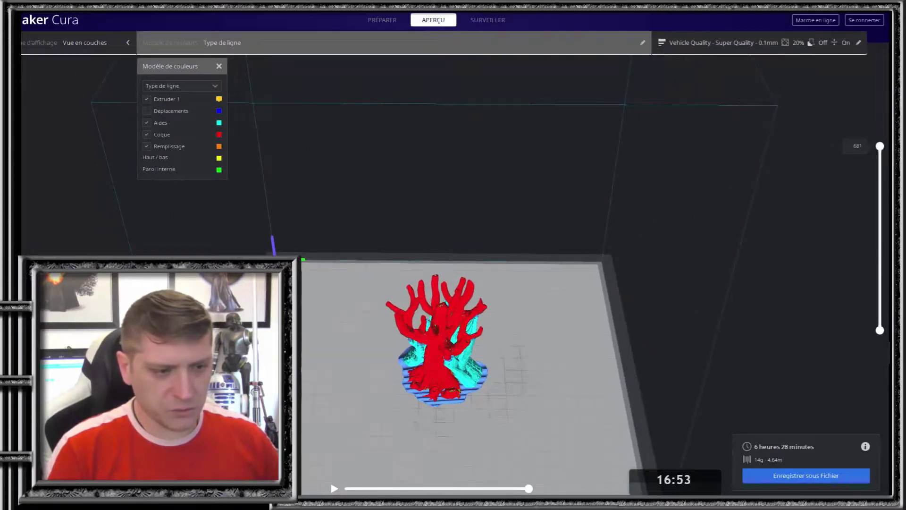
pyautogui.moveTo(637, 372); pyautogui.dragTo(470, 323, button='right')
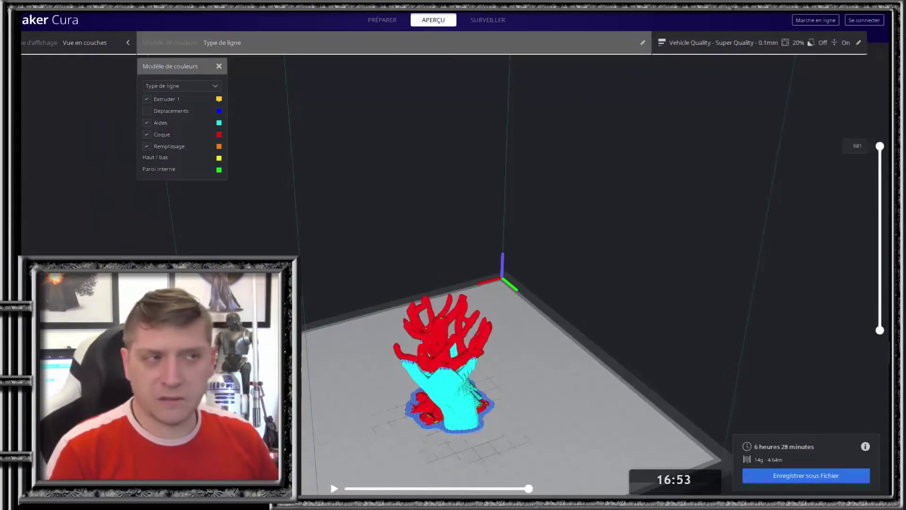
pyautogui.moveTo(472, 330); pyautogui.dragTo(798, 321, button='right')
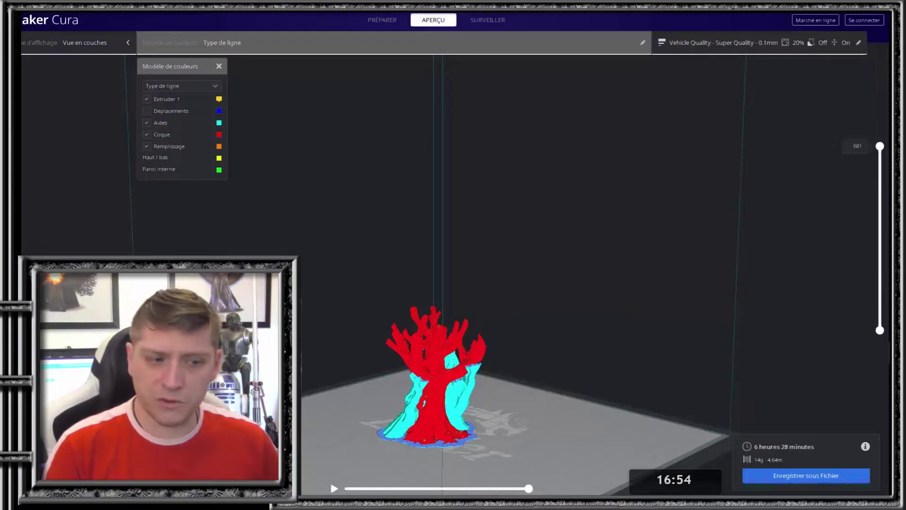
pyautogui.moveTo(519, 302); pyautogui.dragTo(557, 289, button='right')
pyautogui.scroll(3, 523, 295)
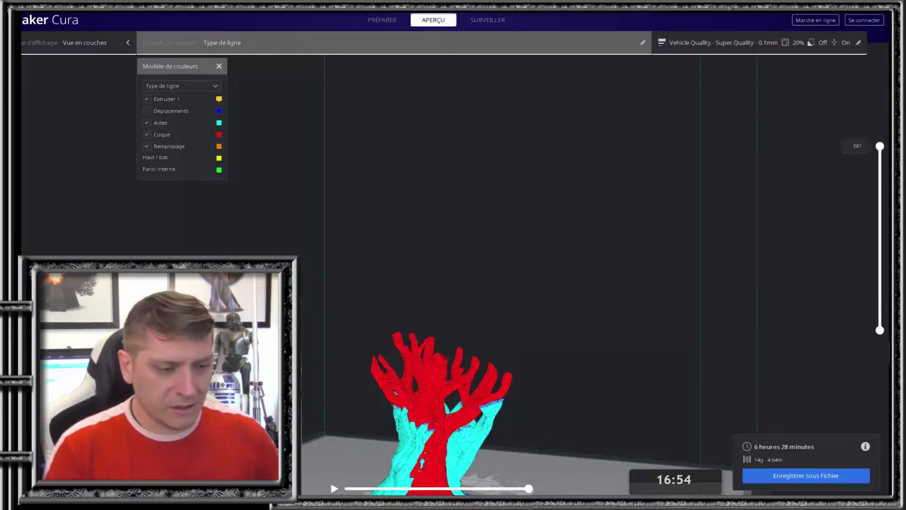
pyautogui.moveTo(567, 283); pyautogui.dragTo(534, 330, button='right')
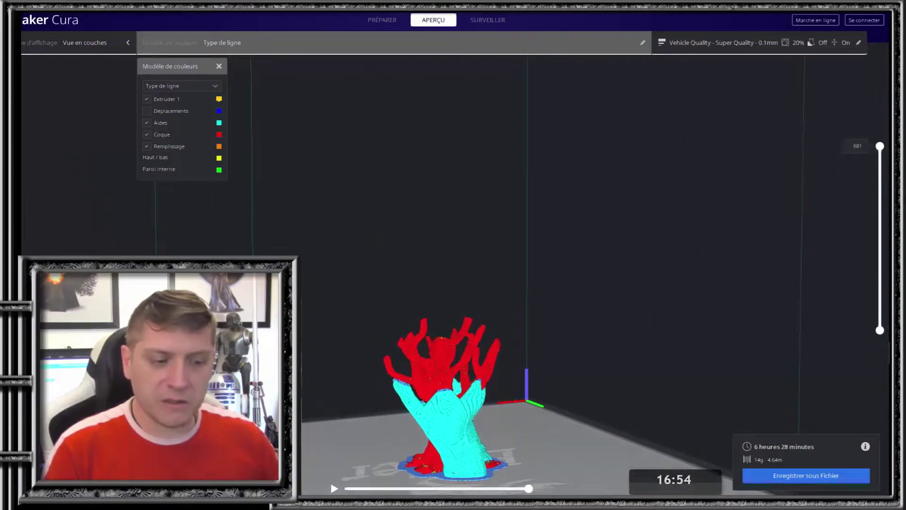
pyautogui.moveTo(590, 293); pyautogui.dragTo(369, 283, button='right')
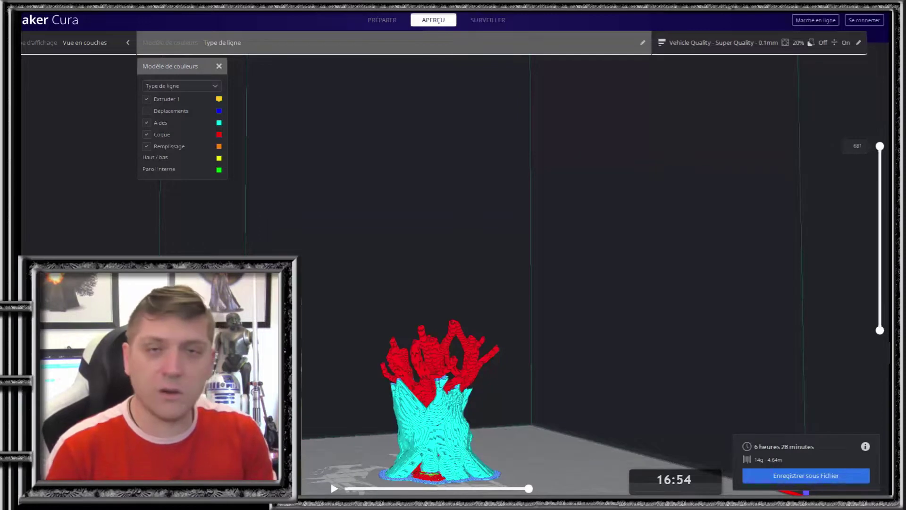
pyautogui.moveTo(542, 284); pyautogui.dragTo(425, 302, button='right')
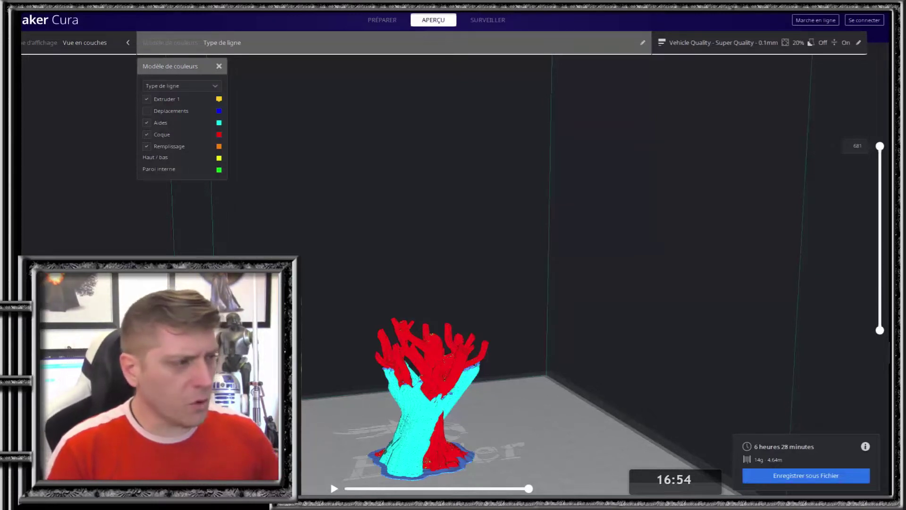
# Open the print settings, read the description of Support arborescent under Expérimental, and compare it with the model's supports
pyautogui.click(764, 43)
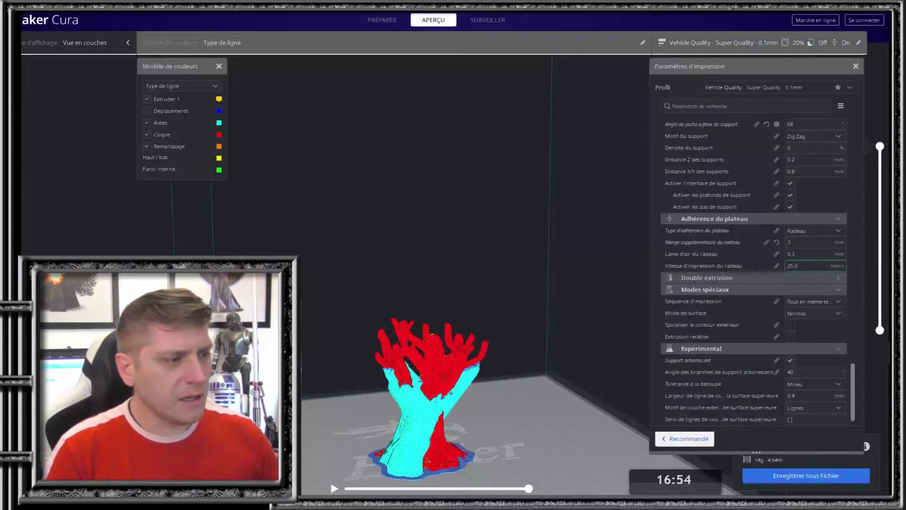
pyautogui.moveTo(791, 361)
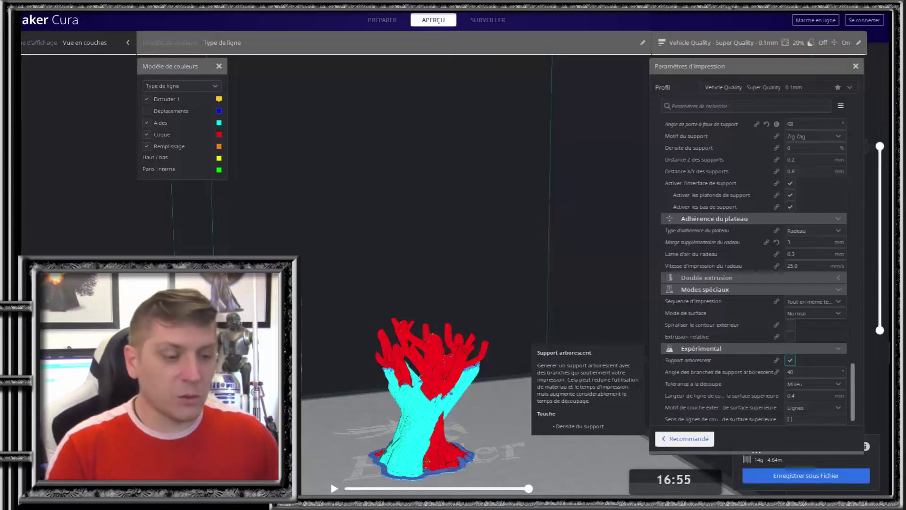
pyautogui.moveTo(528, 292); pyautogui.dragTo(444, 272, button='right')
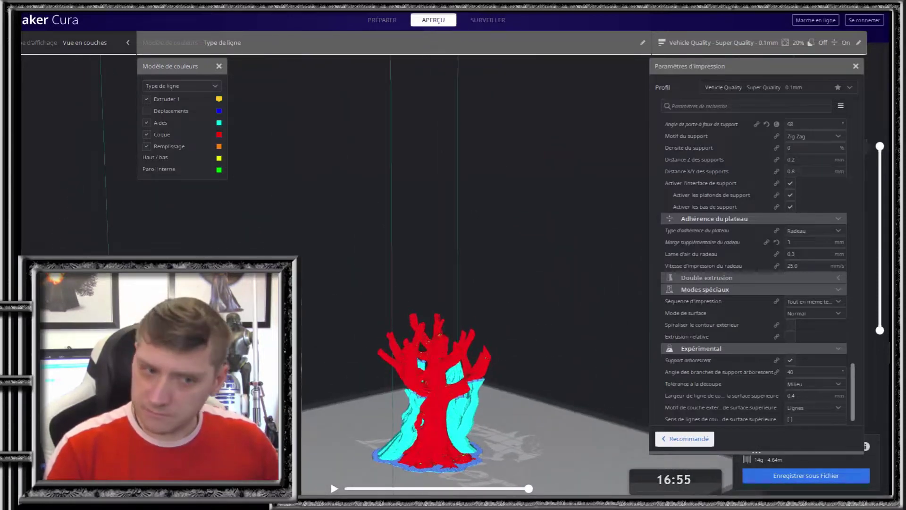
pyautogui.moveTo(443, 271); pyautogui.dragTo(397, 265, button='right')
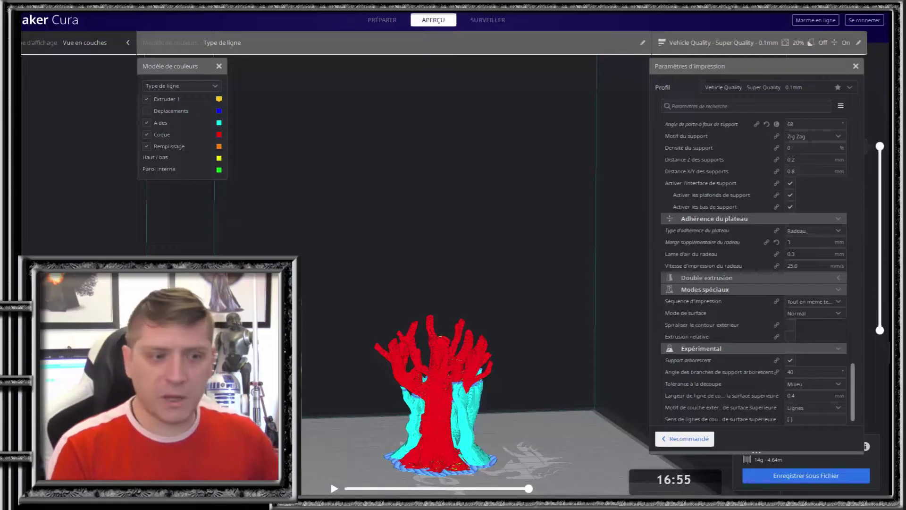
pyautogui.moveTo(453, 283); pyautogui.dragTo(535, 313, button='right')
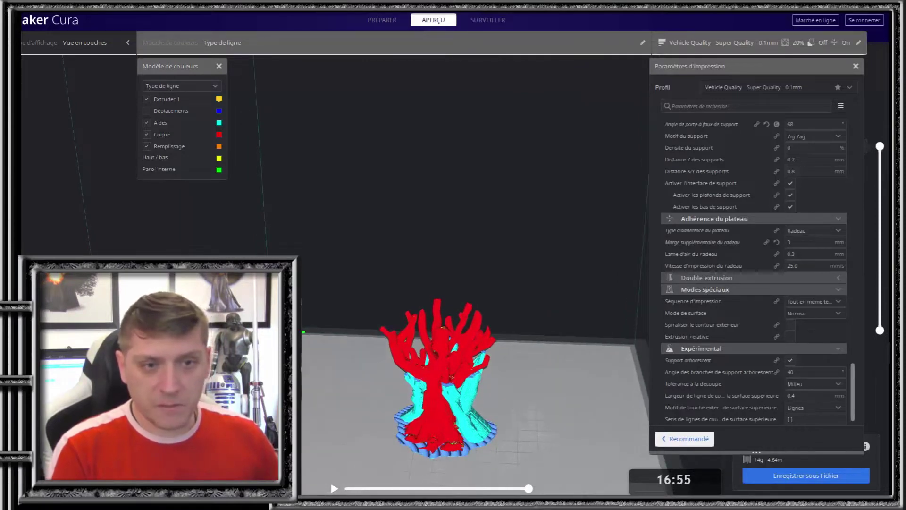
# Hide the Coque line type in the layer preview to expose the tree model's infill and supports
pyautogui.click(146, 134)
pyautogui.moveTo(533, 283); pyautogui.dragTo(406, 335, button='right')
pyautogui.scroll(6, 537, 321)
pyautogui.press('Down')
pyautogui.press('Down')
pyautogui.press('Down')
pyautogui.press('Down')
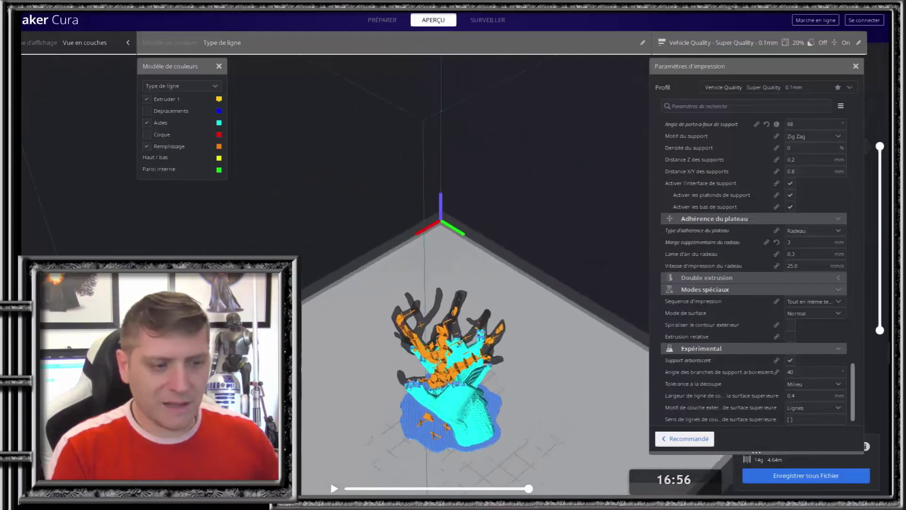
# Examine the infill inside the trunk and branches and the surrounding tree supports from above and several sides
pyautogui.moveTo(453, 331); pyautogui.dragTo(437, 332, button='right')
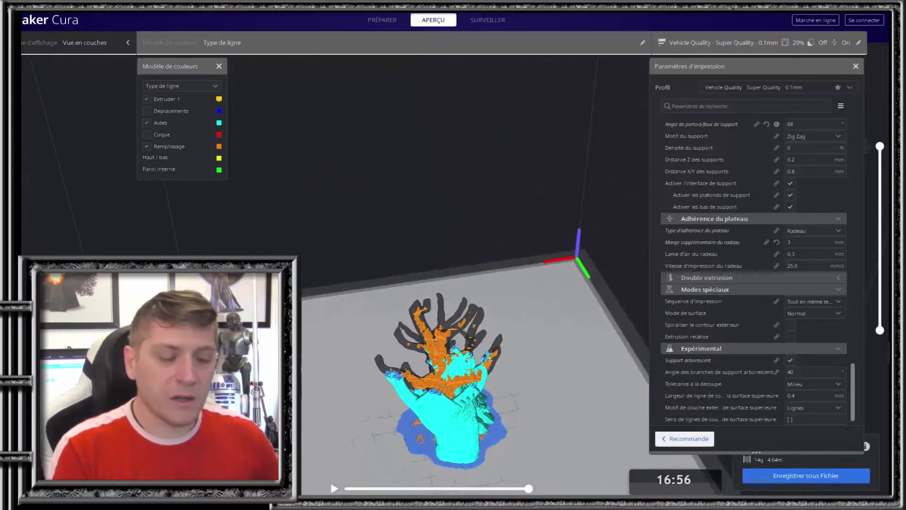
pyautogui.press('Up')
pyautogui.press('Up')
pyautogui.press('Up')
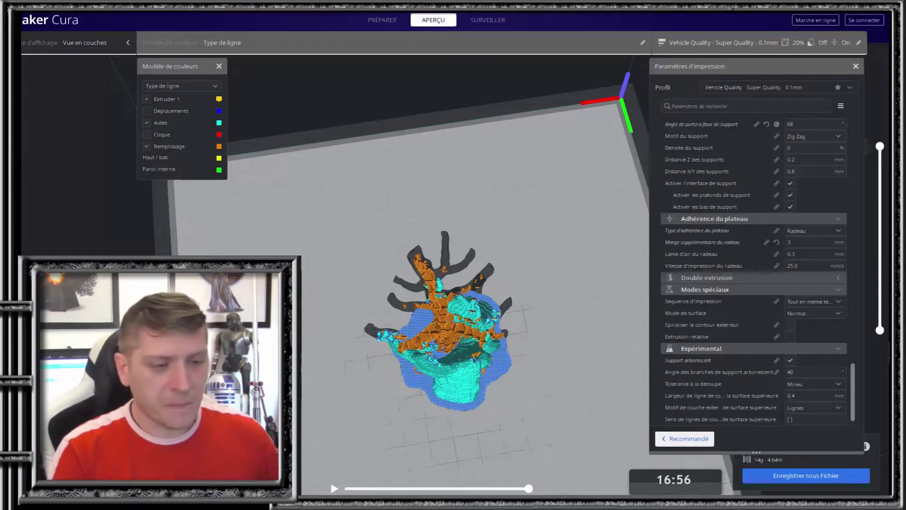
pyautogui.moveTo(449, 312); pyautogui.dragTo(687, 299, button='right')
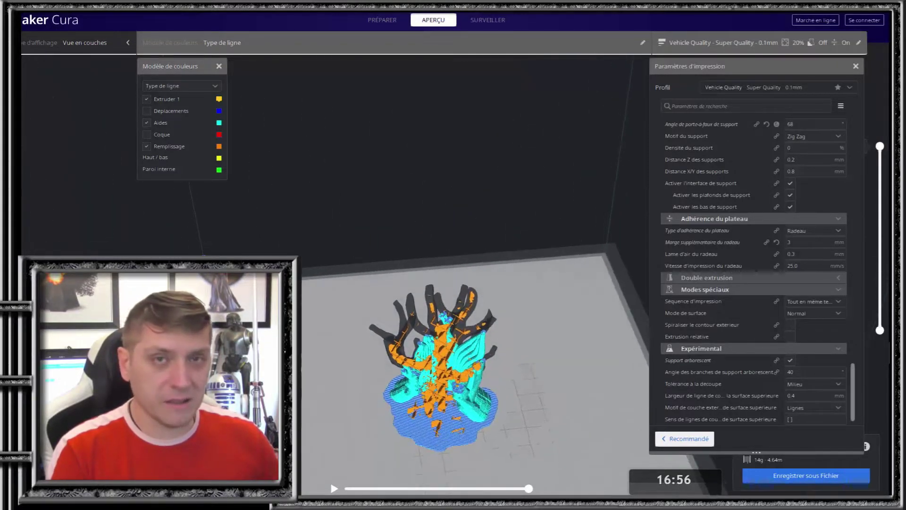
pyautogui.scroll(2, 441, 369)
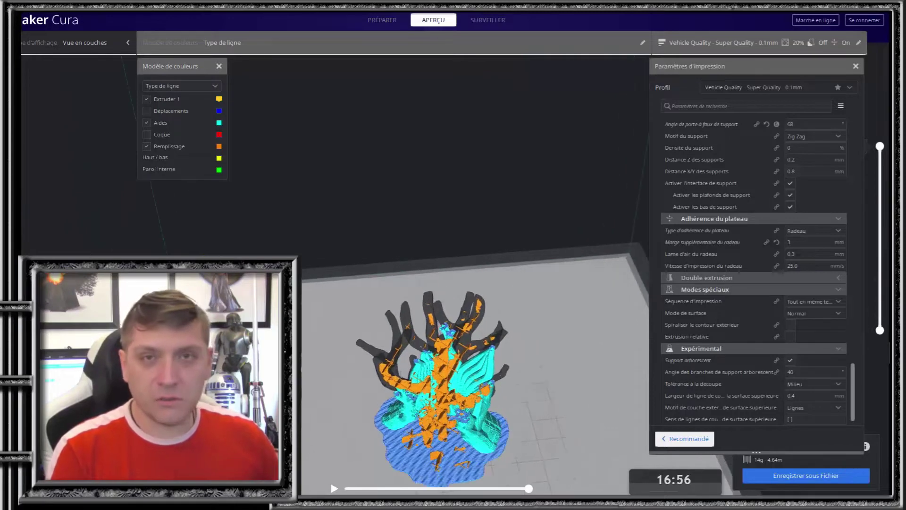
pyautogui.moveTo(538, 302); pyautogui.dragTo(546, 342, button='right')
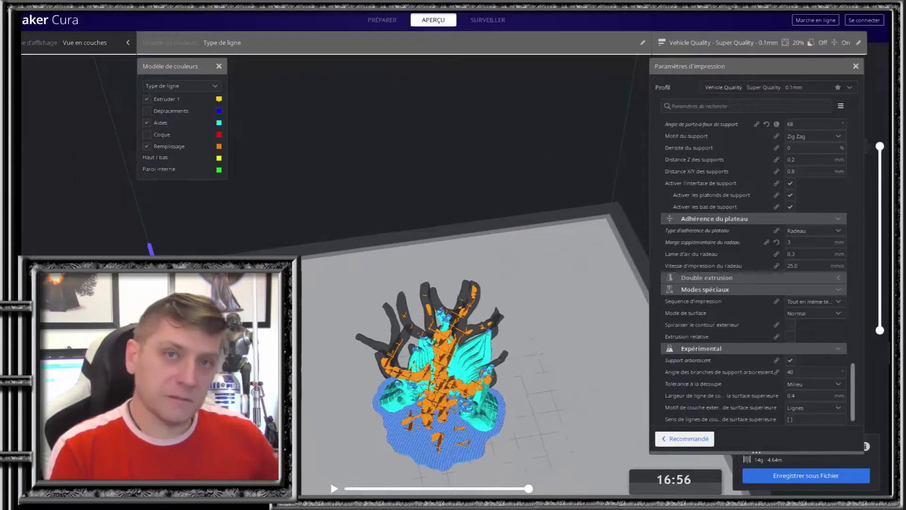